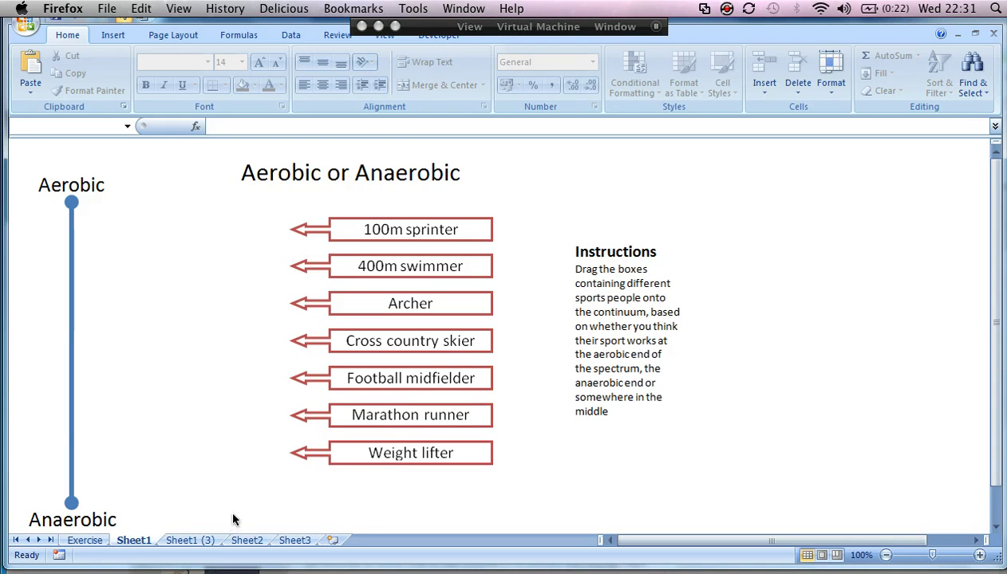
Step: On the Exercise sheet, move the 100m sprinter box near the line's Aerobic end and the Weight lifter box near its Anaerobic end
{"action": "left_click", "coordinate": [88, 540]}
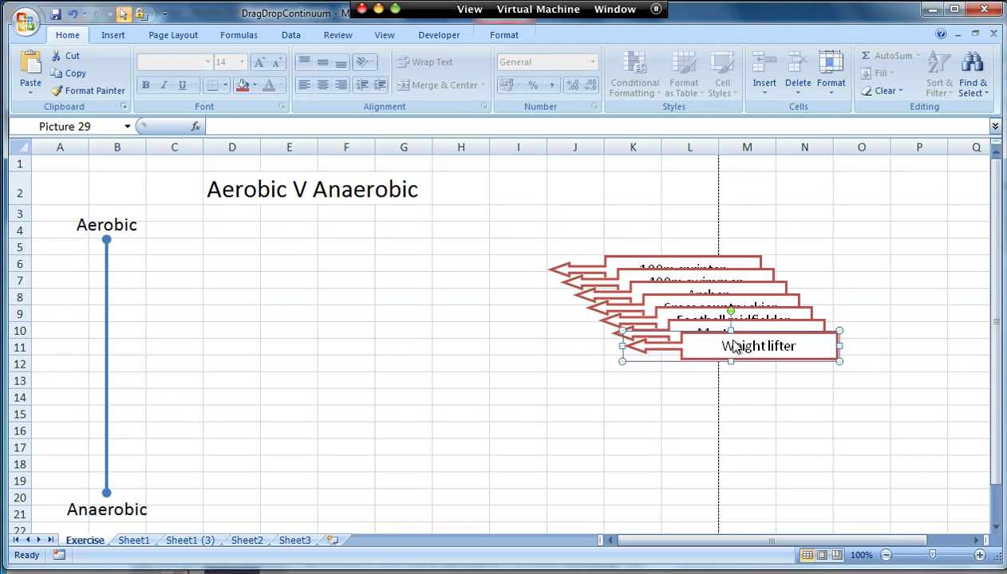
{"action": "left_click", "coordinate": [671, 260]}
{"action": "left_click_drag", "start_coordinate": [669, 263], "coordinate": [420, 234]}
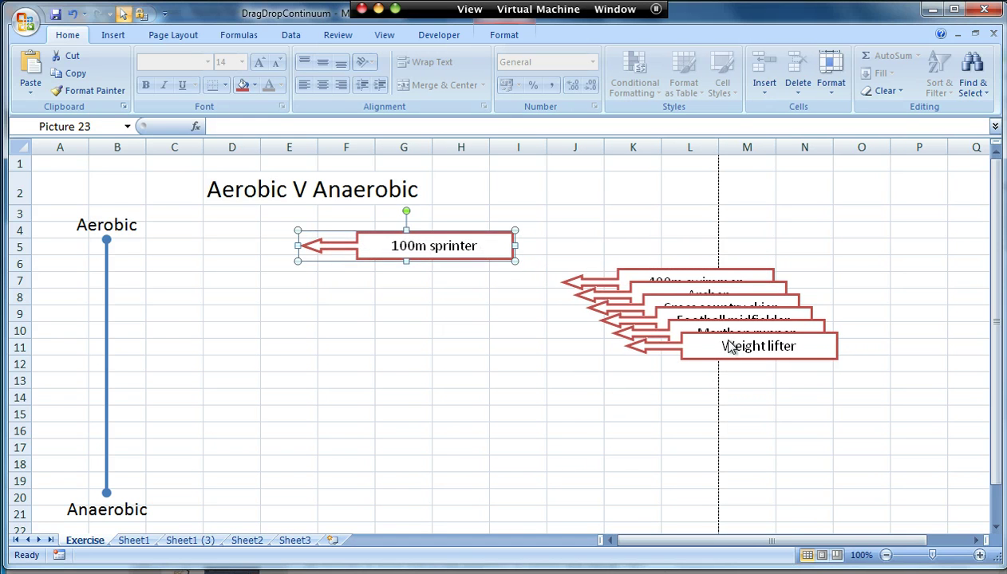
{"action": "left_click_drag", "start_coordinate": [724, 343], "coordinate": [417, 452]}
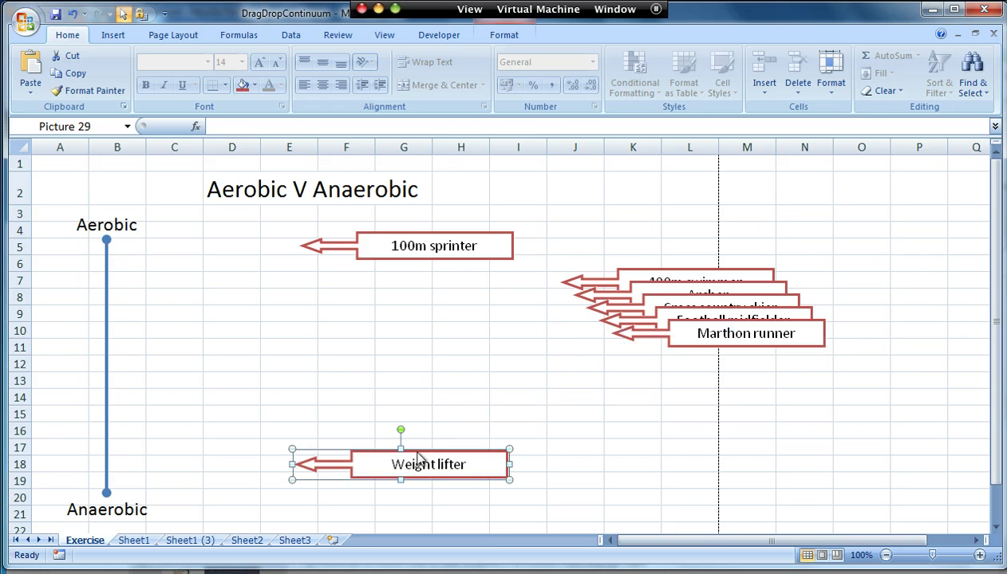
Step: Turn the Select Objects mode off and back on
{"action": "left_click", "coordinate": [971, 80]}
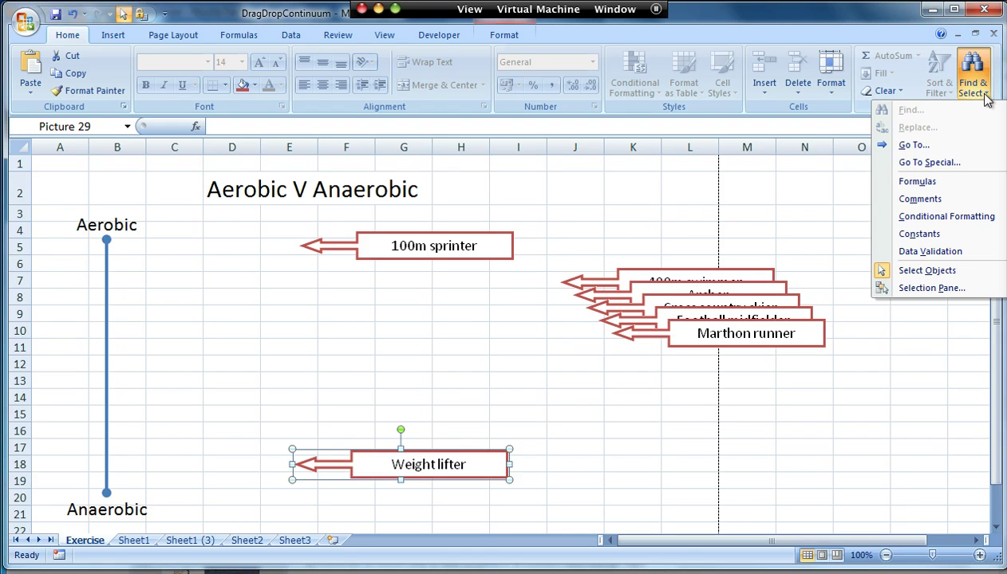
{"action": "left_click", "coordinate": [930, 271]}
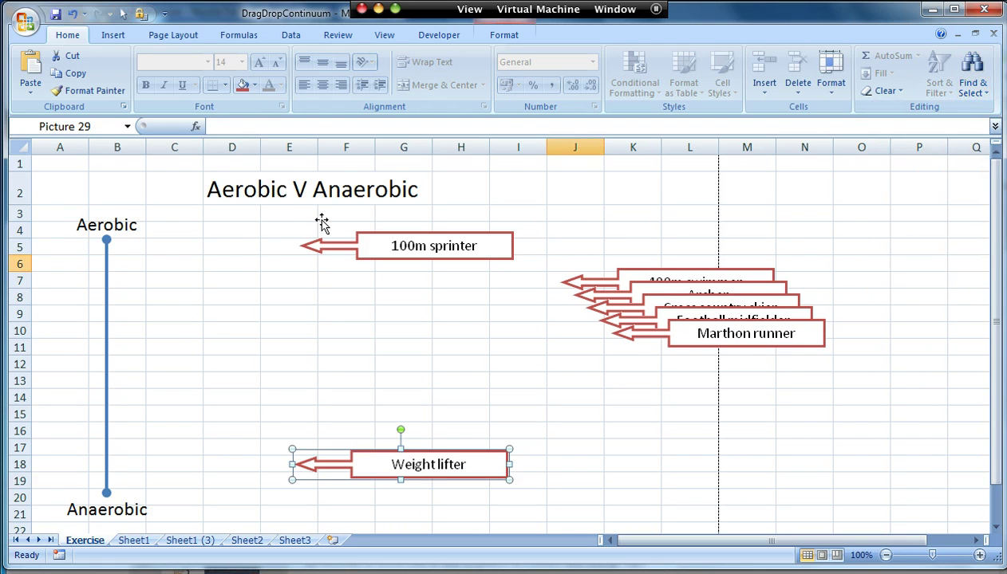
{"action": "left_click", "coordinate": [279, 217]}
{"action": "left_click", "coordinate": [971, 84]}
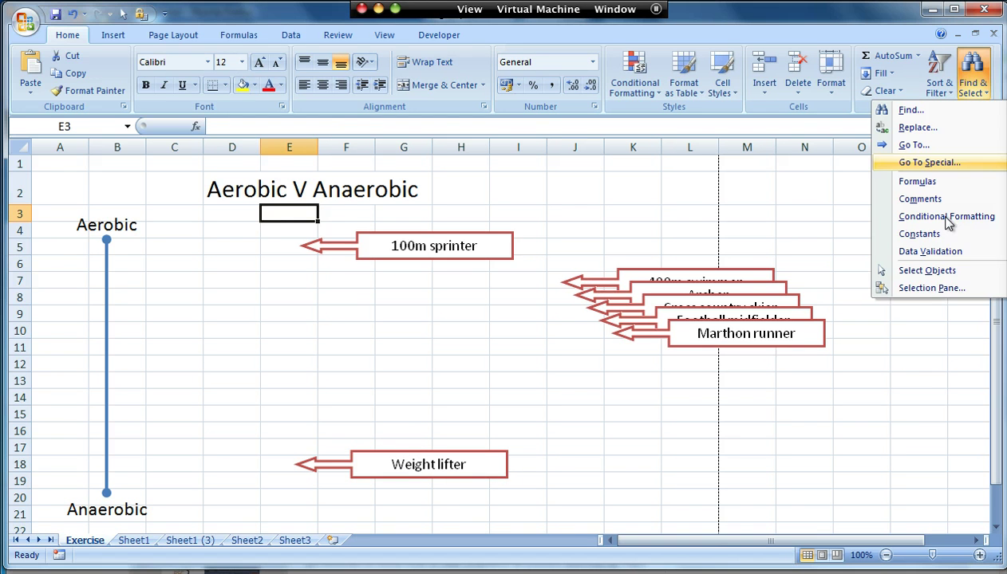
{"action": "left_click", "coordinate": [925, 271]}
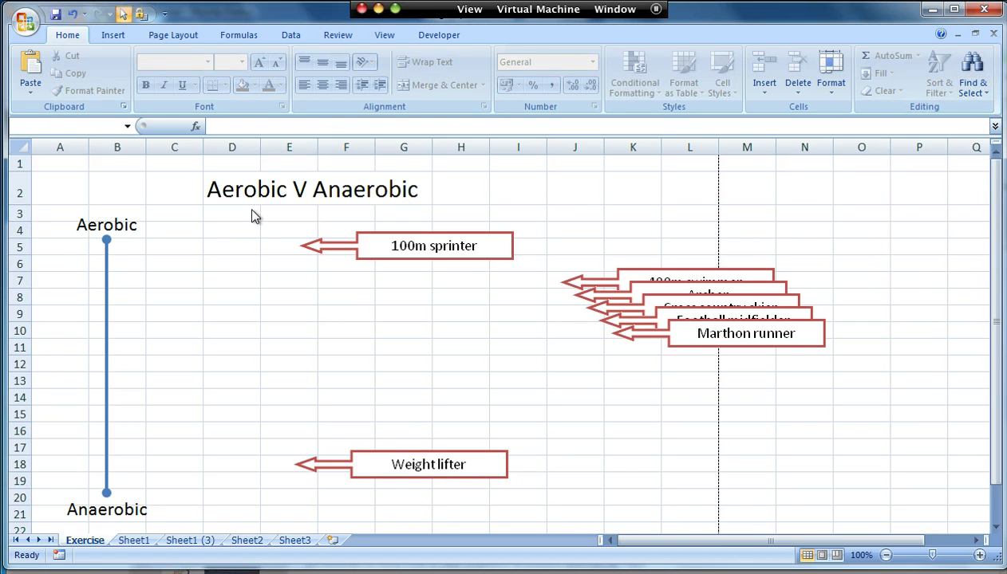
Step: Distribute all seven sport boxes vertically and align them left
{"action": "left_click_drag", "start_coordinate": [251, 207], "coordinate": [844, 507]}
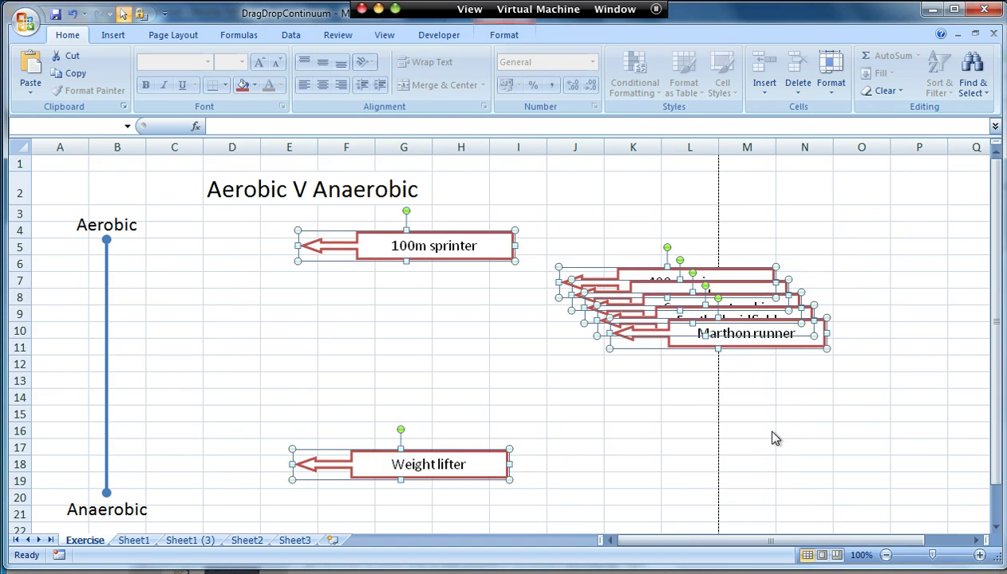
{"action": "left_click", "coordinate": [504, 36]}
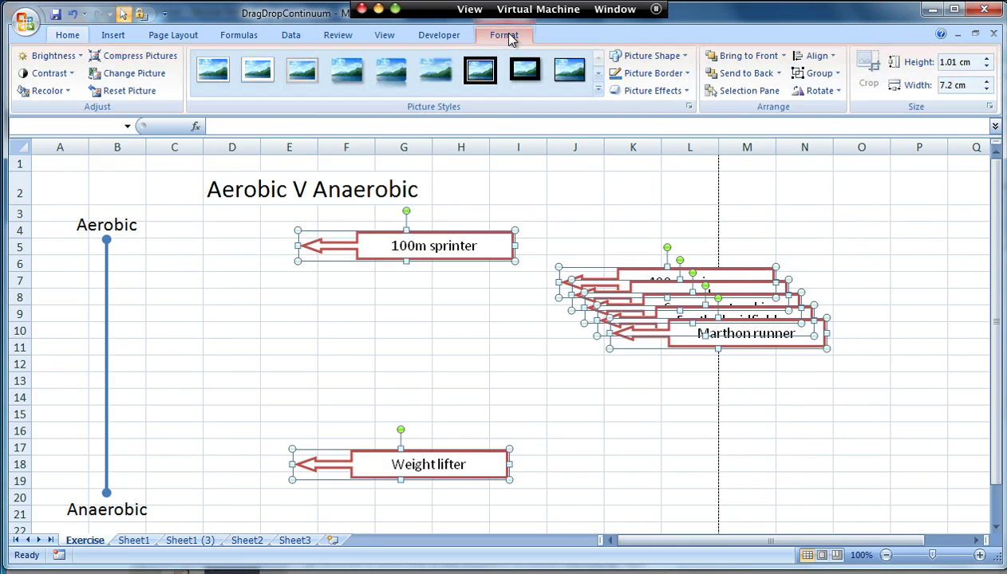
{"action": "left_click", "coordinate": [829, 57]}
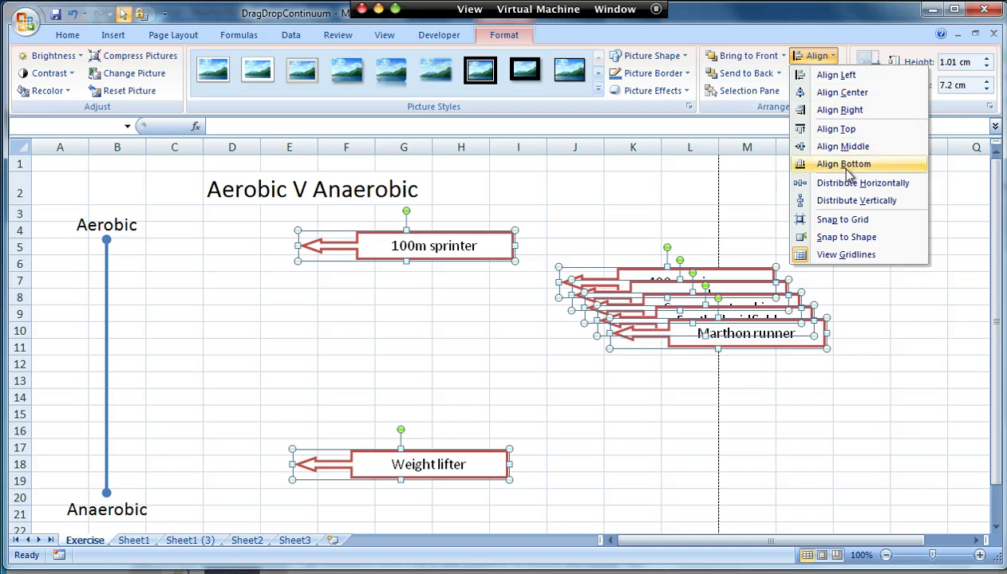
{"action": "left_click", "coordinate": [844, 201]}
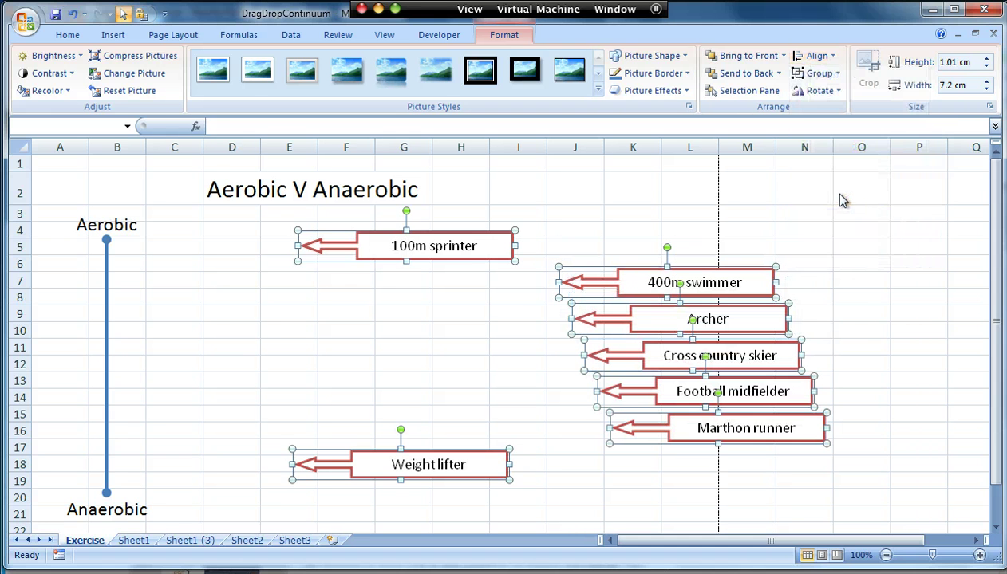
{"action": "left_click", "coordinate": [815, 56]}
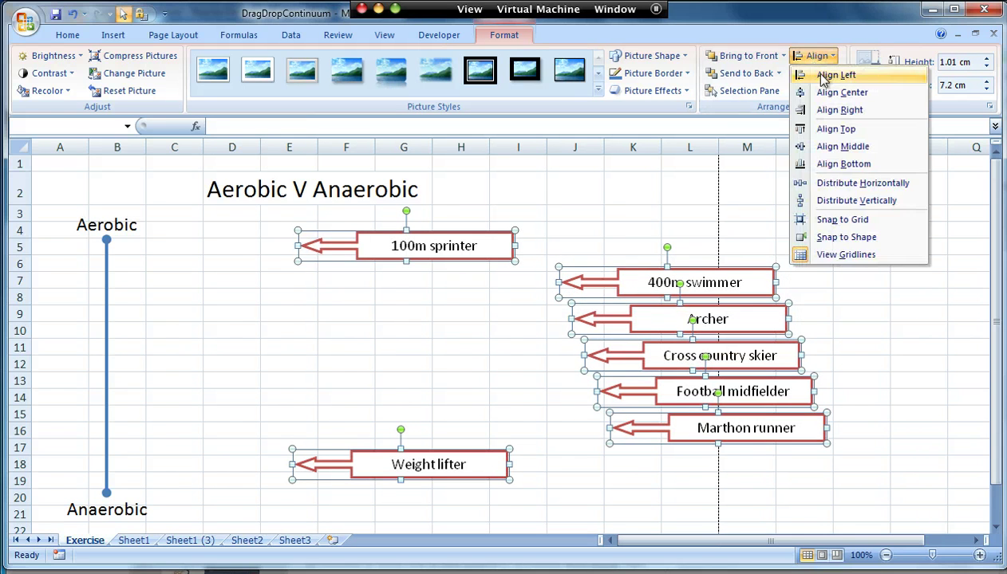
{"action": "left_click", "coordinate": [822, 71]}
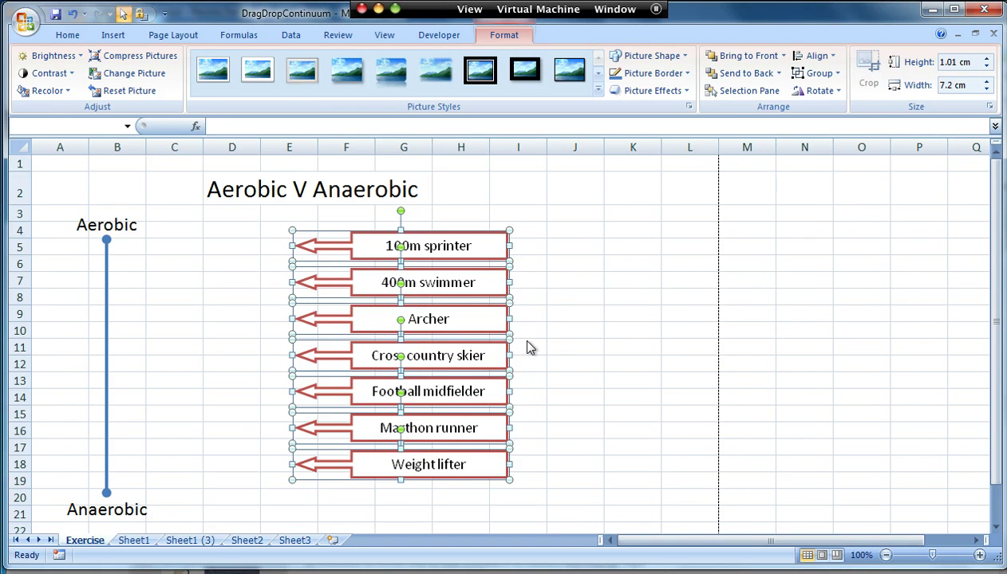
{"action": "left_click", "coordinate": [576, 357]}
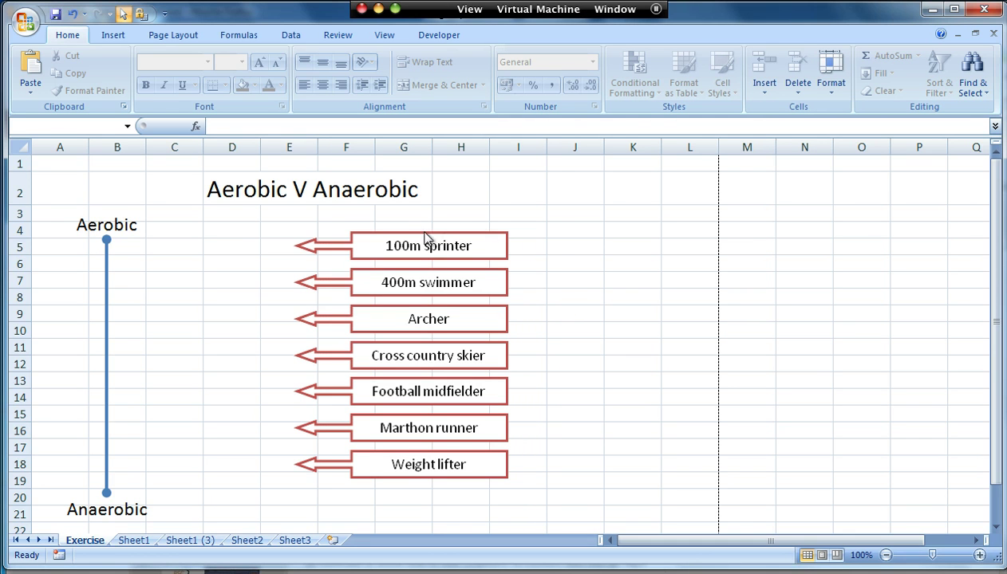
Step: Set the alternative text of the 100m sprinter picture to "100m sprinter"
{"action": "right_click", "coordinate": [419, 238]}
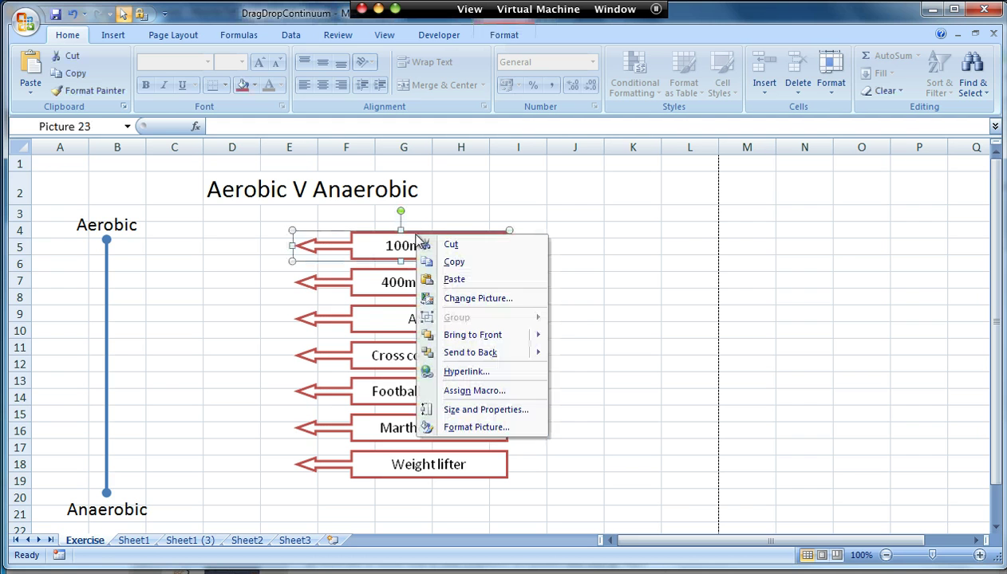
{"action": "left_click", "coordinate": [484, 410]}
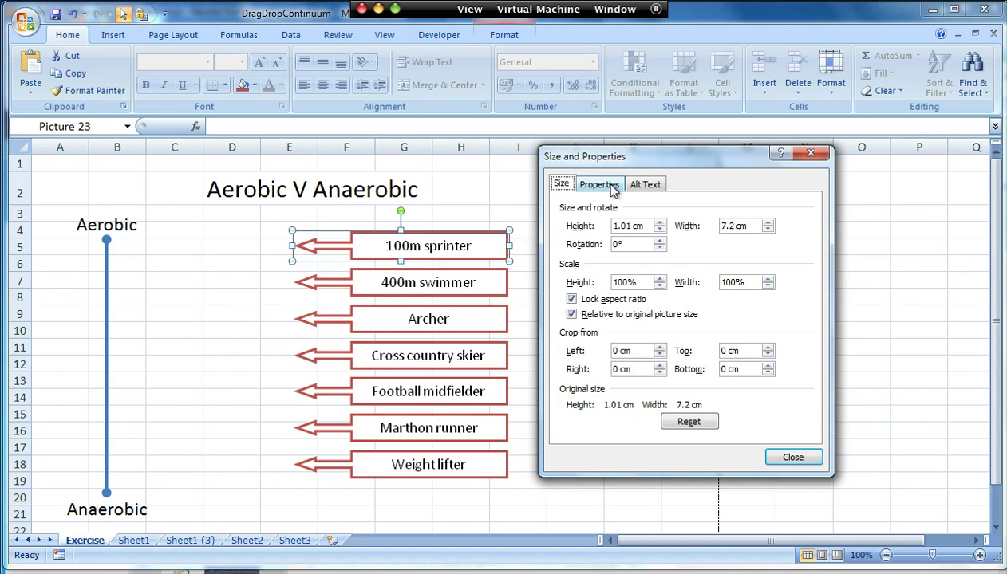
{"action": "left_click", "coordinate": [604, 185]}
{"action": "left_click", "coordinate": [639, 188]}
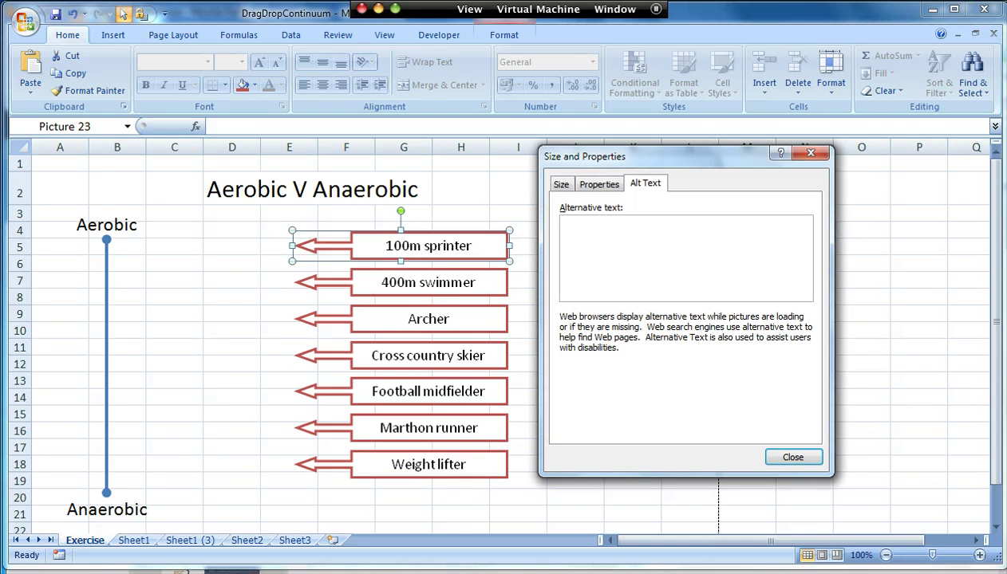
{"action": "type", "text": "100m sprinter"}
{"action": "left_click", "coordinate": [780, 458]}
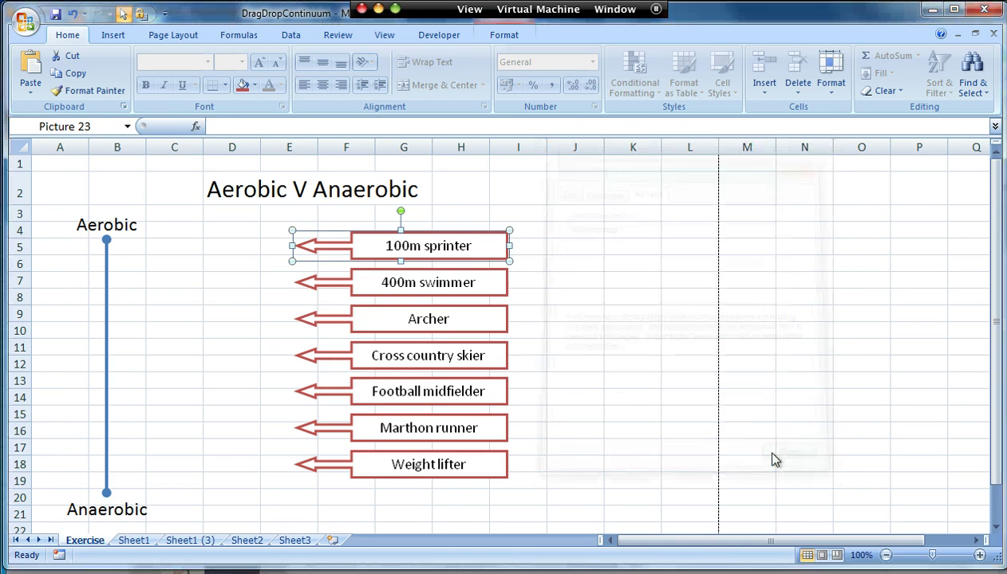
Step: Set the alternative text of the 400m swimmer picture to "400m swimmer"
{"action": "left_click", "coordinate": [442, 280]}
{"action": "right_click", "coordinate": [441, 275]}
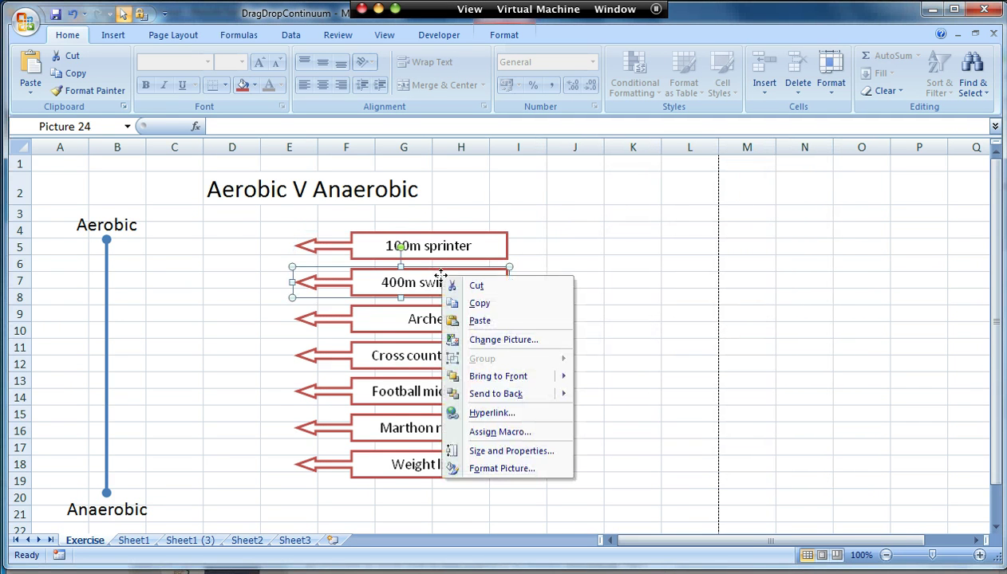
{"action": "left_click", "coordinate": [490, 451]}
{"action": "left_click", "coordinate": [645, 183]}
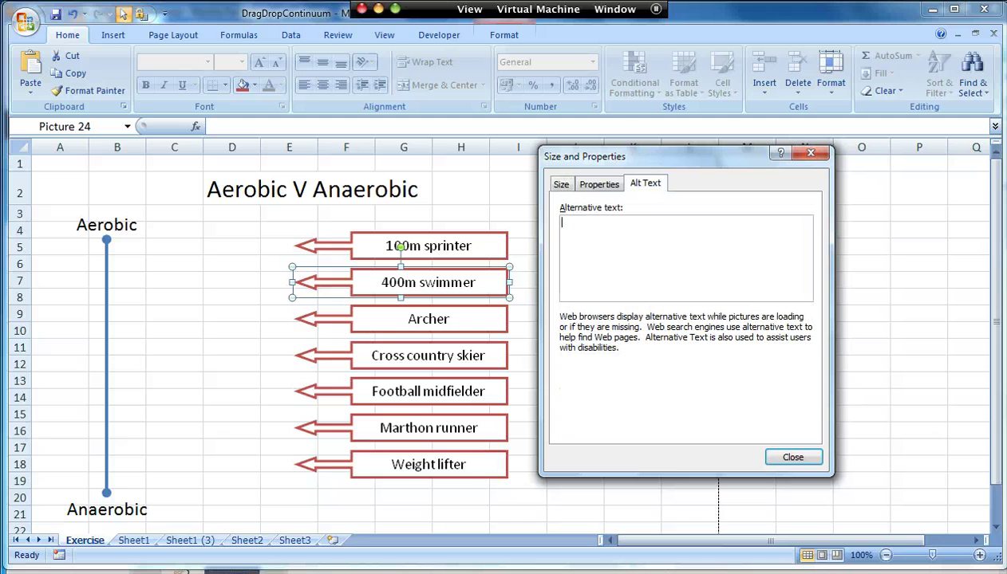
{"action": "type", "text": "400m swimmer"}
{"action": "left_click", "coordinate": [786, 455]}
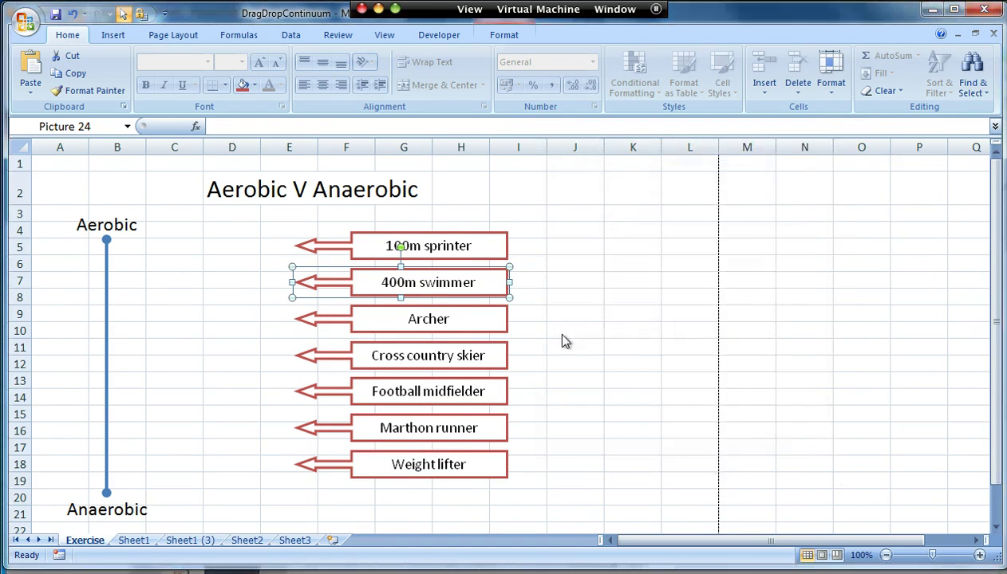
Step: Set the alternative text of the Archer picture to "Archer"
{"action": "left_click", "coordinate": [477, 317]}
{"action": "right_click", "coordinate": [475, 312]}
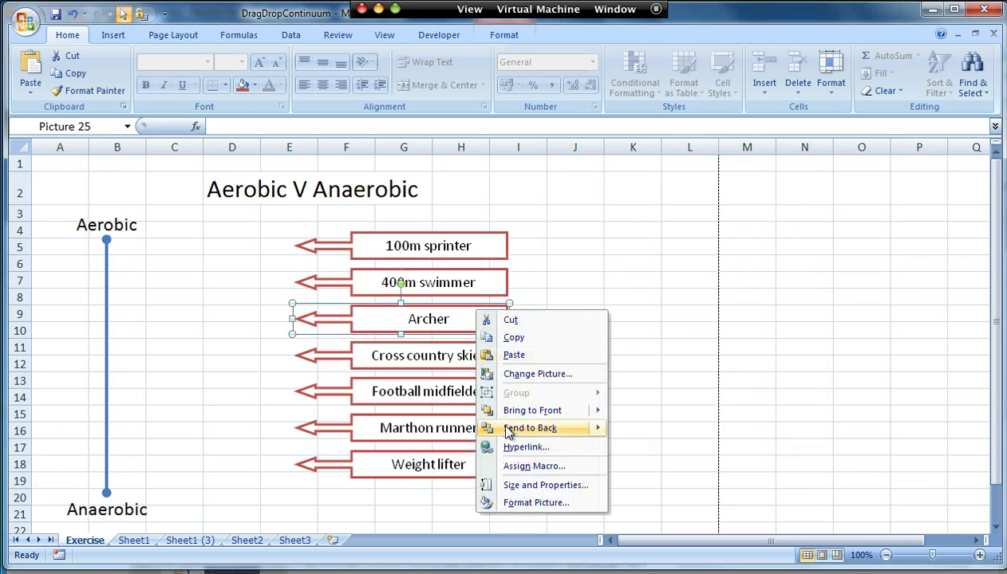
{"action": "left_click", "coordinate": [526, 486]}
{"action": "left_click", "coordinate": [645, 185]}
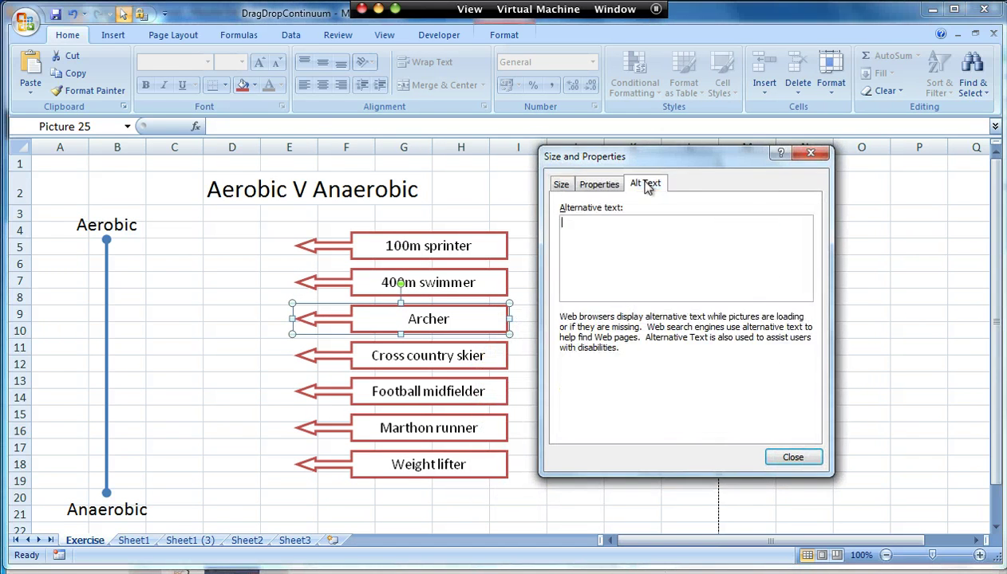
{"action": "type", "text": "Archer"}
{"action": "left_click", "coordinate": [790, 459]}
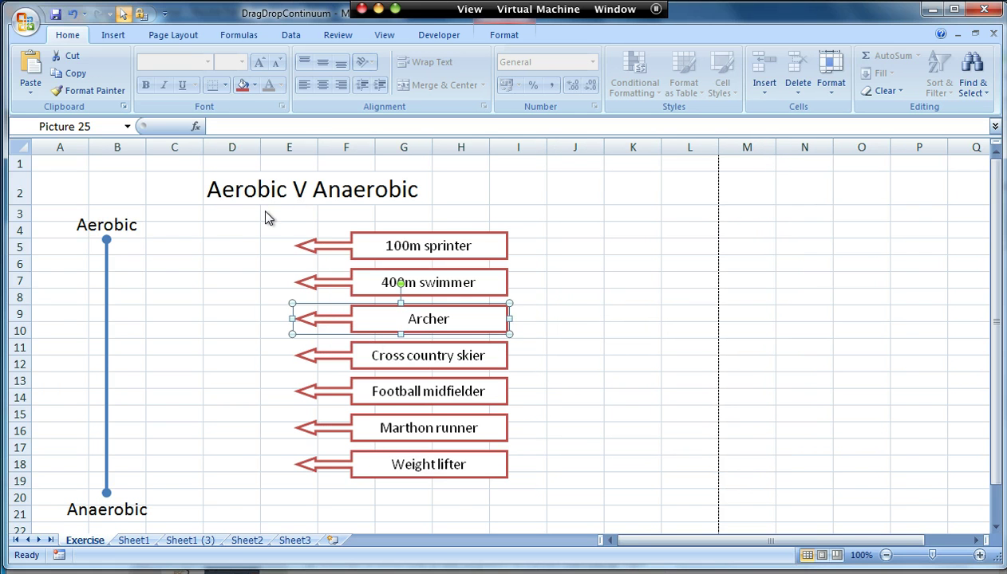
Step: Remove the Locked property from all seven sport boxes at once
{"action": "left_click_drag", "start_coordinate": [266, 212], "coordinate": [542, 505]}
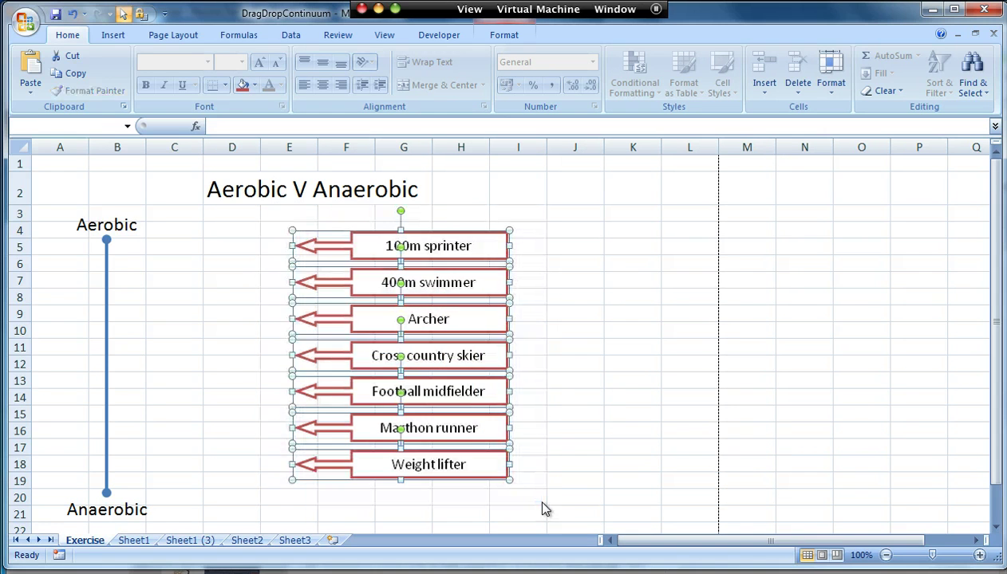
{"action": "right_click", "coordinate": [441, 394]}
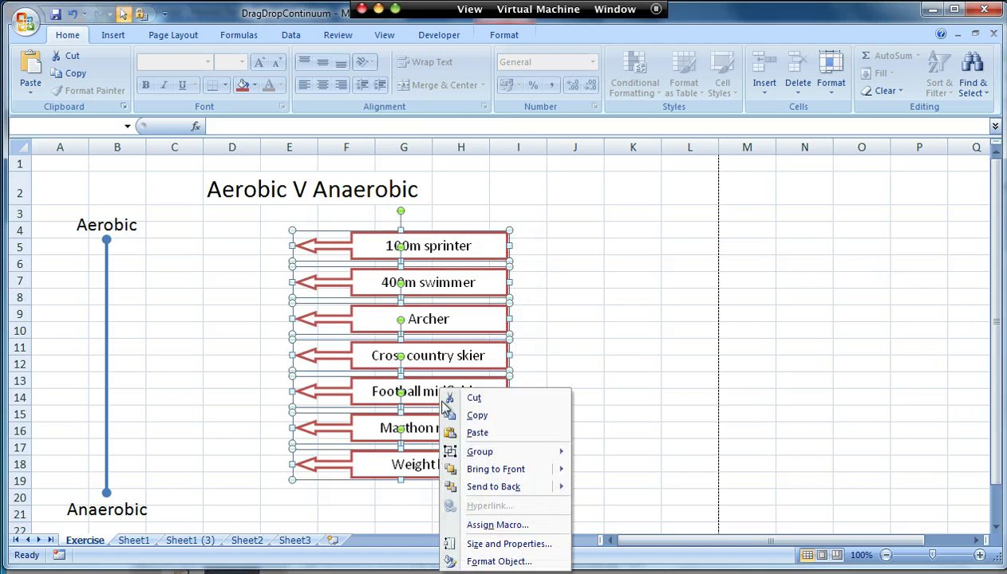
{"action": "left_click", "coordinate": [504, 546]}
{"action": "left_click", "coordinate": [596, 186]}
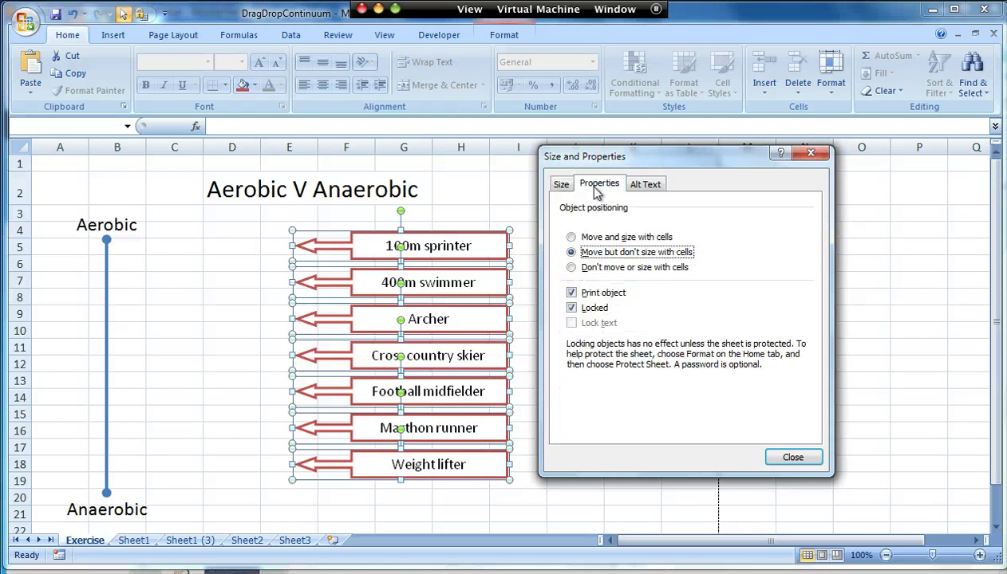
{"action": "left_click", "coordinate": [572, 308]}
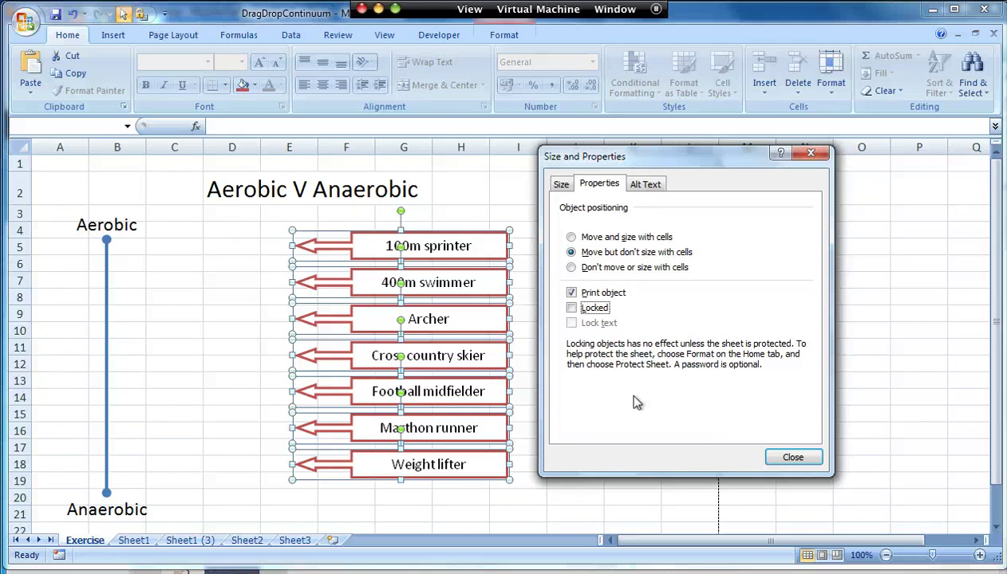
{"action": "left_click", "coordinate": [793, 458]}
{"action": "left_click", "coordinate": [553, 415]}
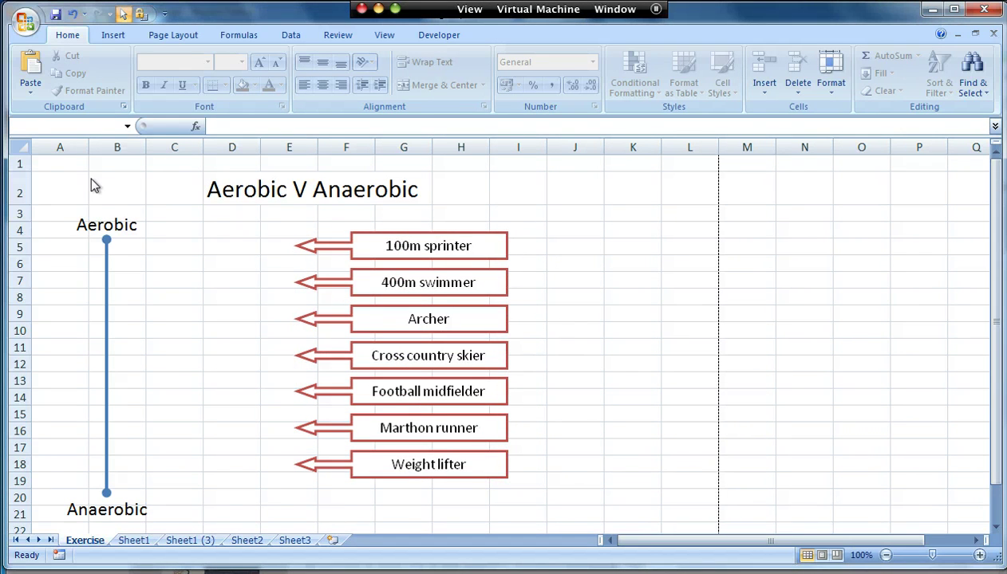
Step: Turn off the display of sheet tabs for the DragDropContinuum workbook in the advanced Excel options
{"action": "left_click", "coordinate": [24, 27]}
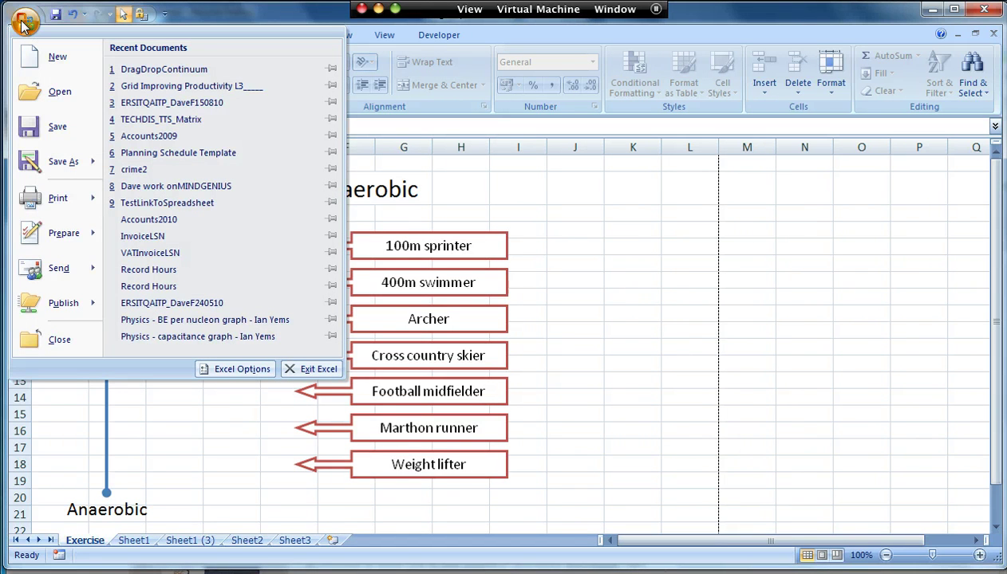
{"action": "left_click", "coordinate": [229, 369]}
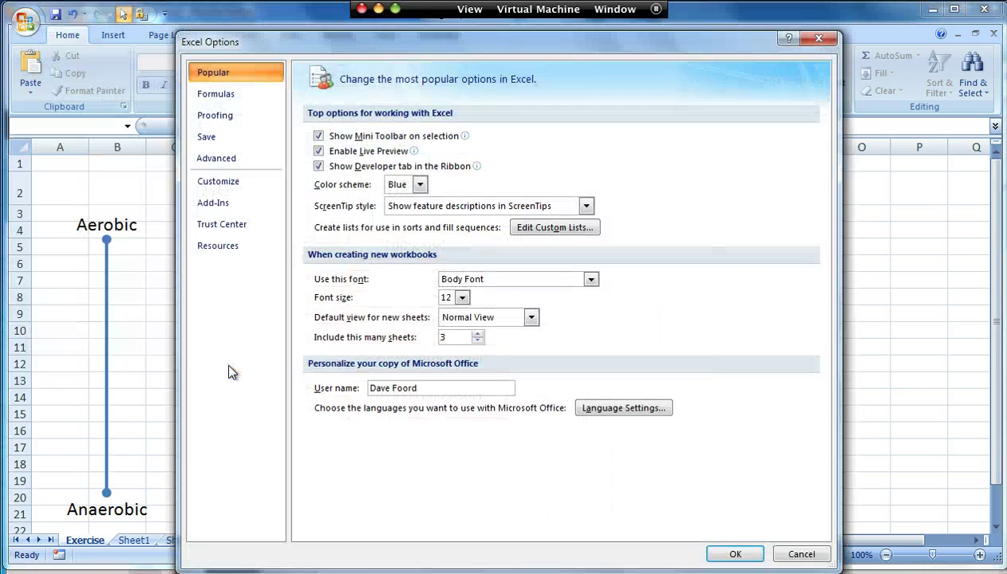
{"action": "left_click", "coordinate": [245, 161]}
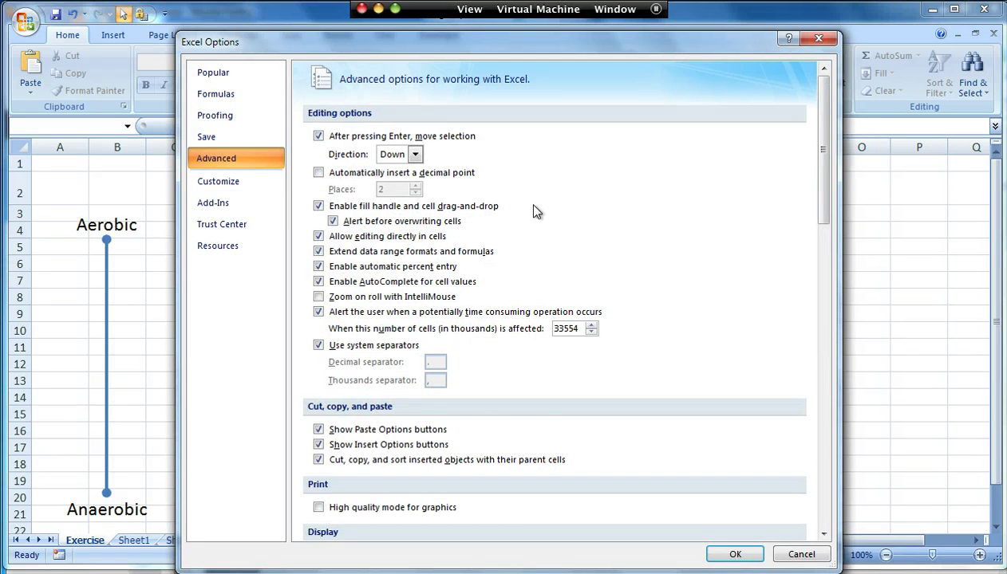
{"action": "scroll", "coordinate": [527, 204], "scroll_direction": "down", "scroll_amount": 4}
{"action": "scroll", "coordinate": [530, 224], "scroll_direction": "down", "scroll_amount": 6}
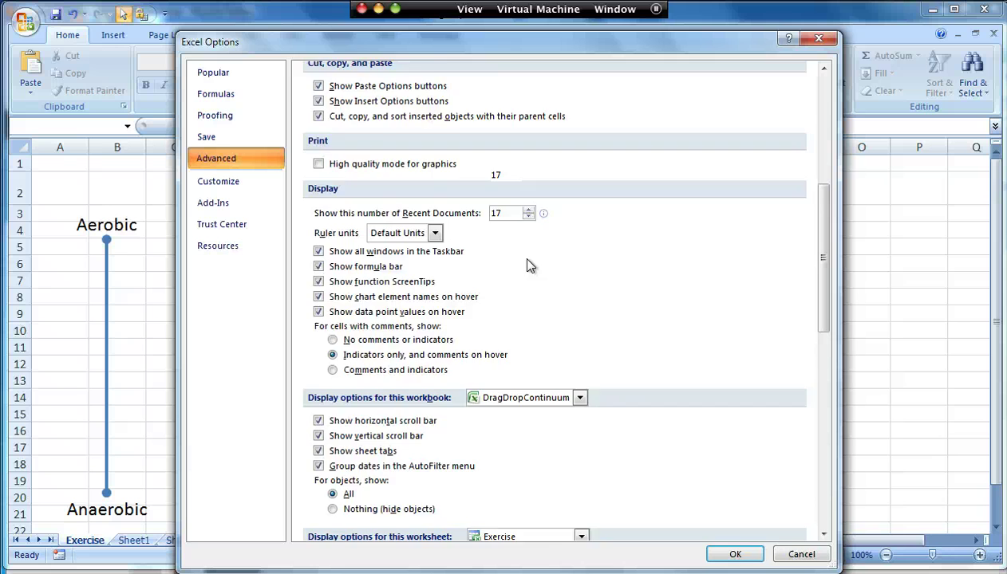
{"action": "scroll", "coordinate": [526, 265], "scroll_direction": "down", "scroll_amount": 1}
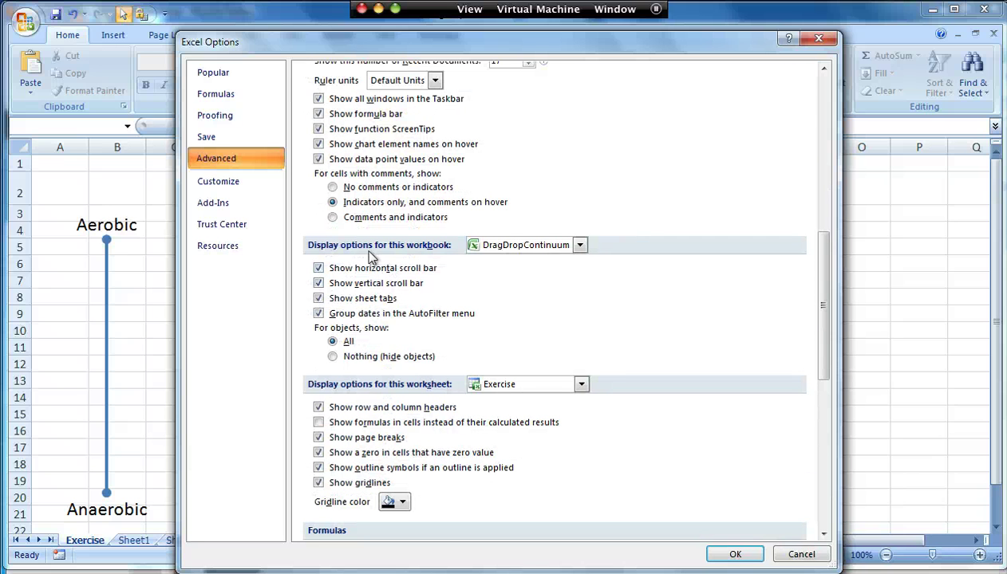
{"action": "left_click", "coordinate": [319, 300]}
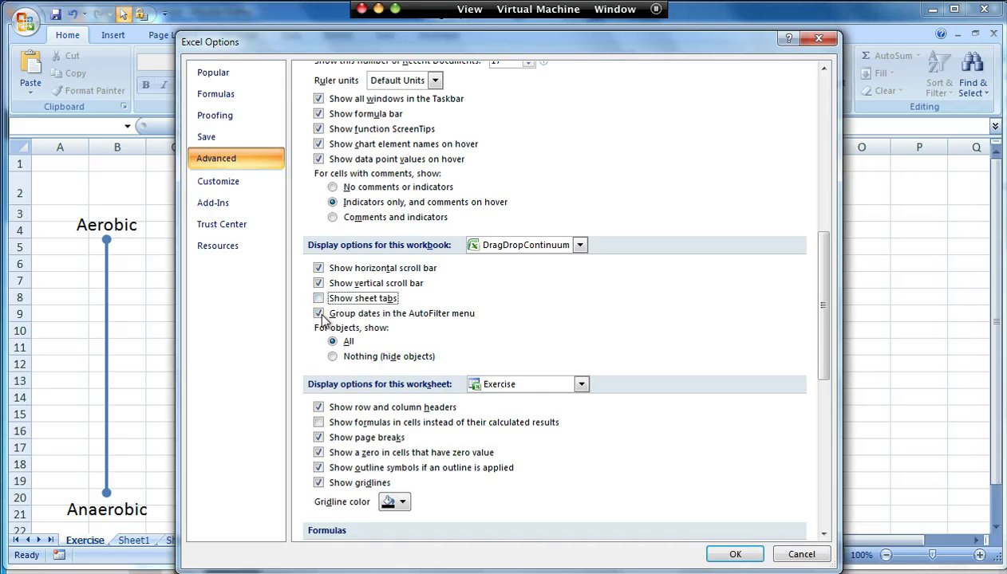
Step: Turn off row and column headers and gridlines for the Exercise worksheet and apply the display options
{"action": "scroll", "coordinate": [383, 331], "scroll_direction": "down", "scroll_amount": 2}
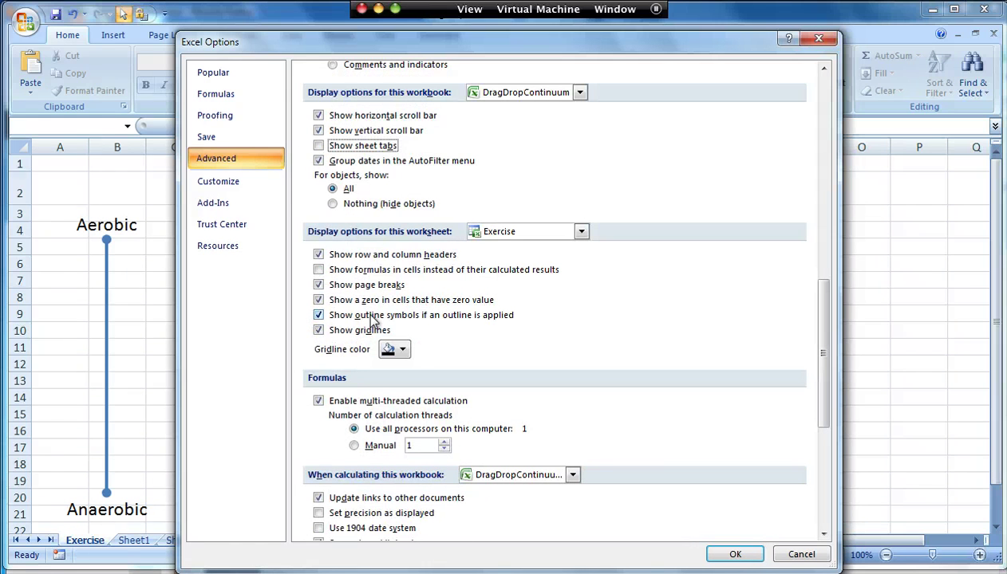
{"action": "left_click", "coordinate": [319, 255]}
{"action": "left_click", "coordinate": [319, 331]}
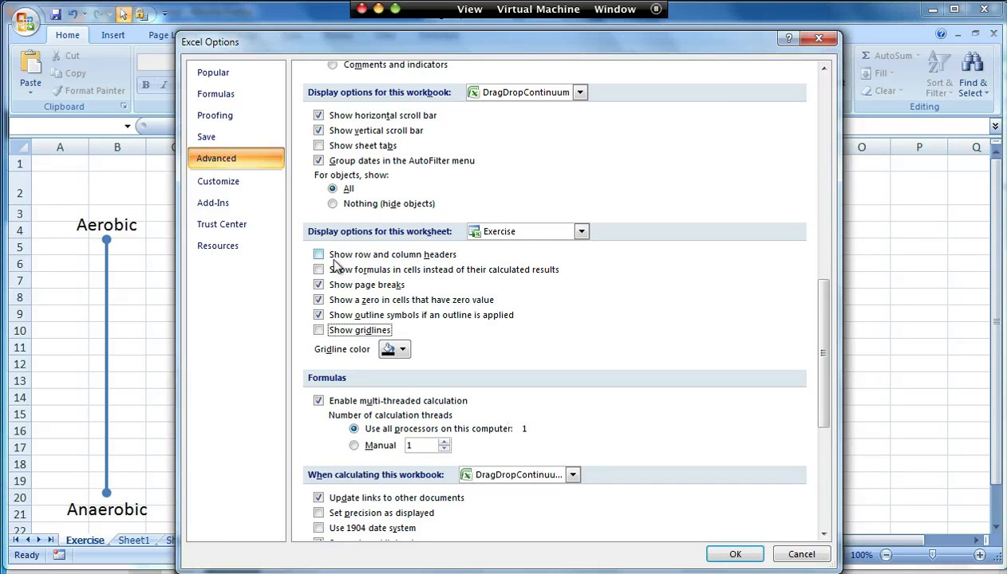
{"action": "left_click", "coordinate": [722, 556]}
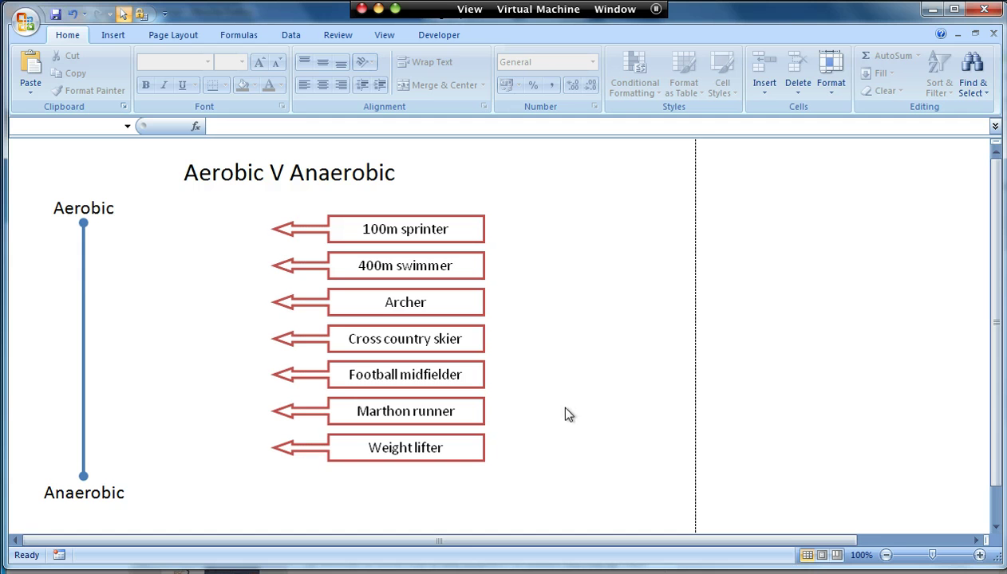
Step: Protect the Exercise sheet without a password, disallowing selection of locked and unlocked cells, and save the workbook
{"action": "left_click", "coordinate": [338, 36]}
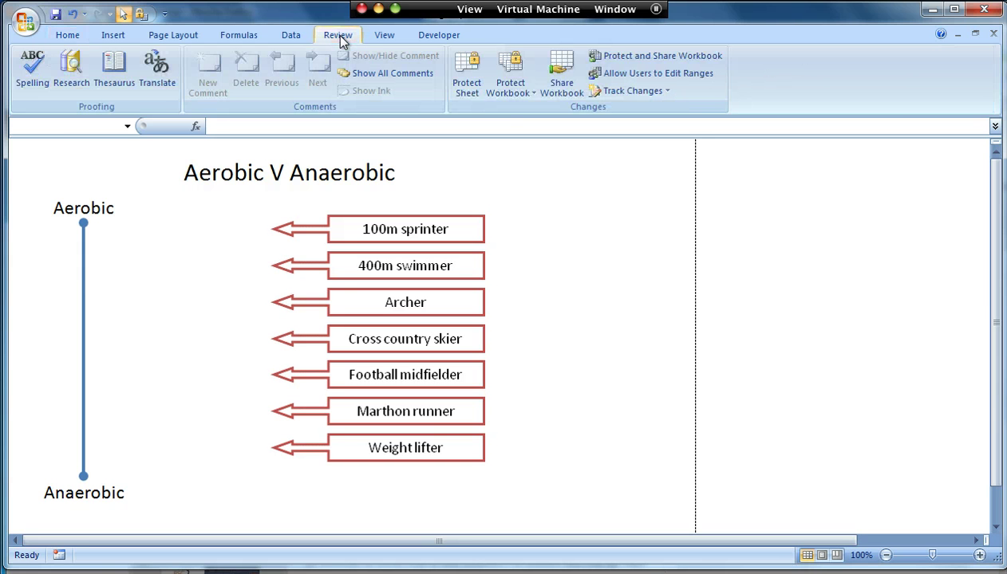
{"action": "left_click", "coordinate": [466, 76]}
{"action": "left_click_drag", "start_coordinate": [420, 249], "coordinate": [602, 196]}
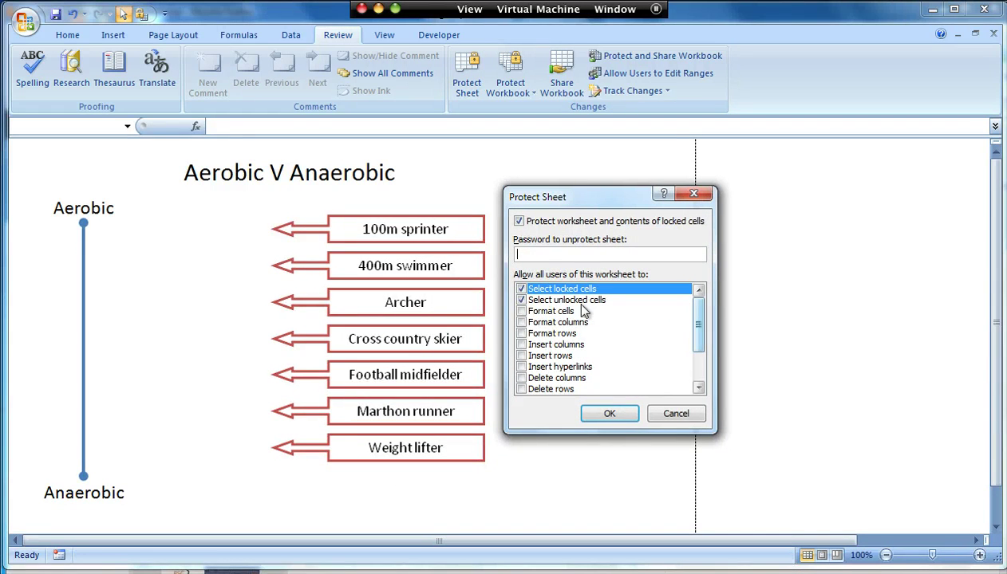
{"action": "left_click", "coordinate": [522, 302]}
{"action": "left_click_drag", "start_coordinate": [698, 331], "coordinate": [698, 357]}
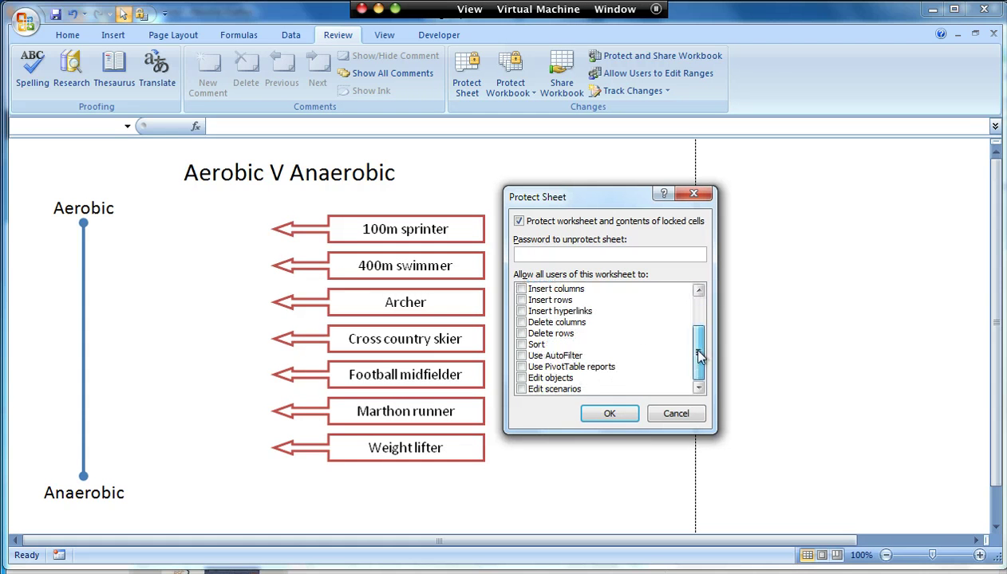
{"action": "left_click", "coordinate": [604, 422]}
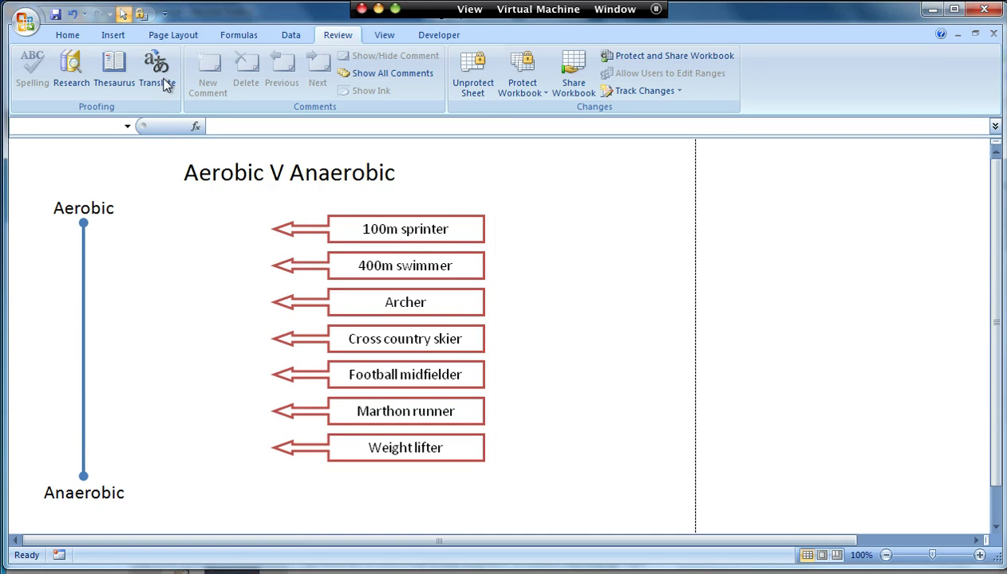
{"action": "left_click", "coordinate": [56, 14]}
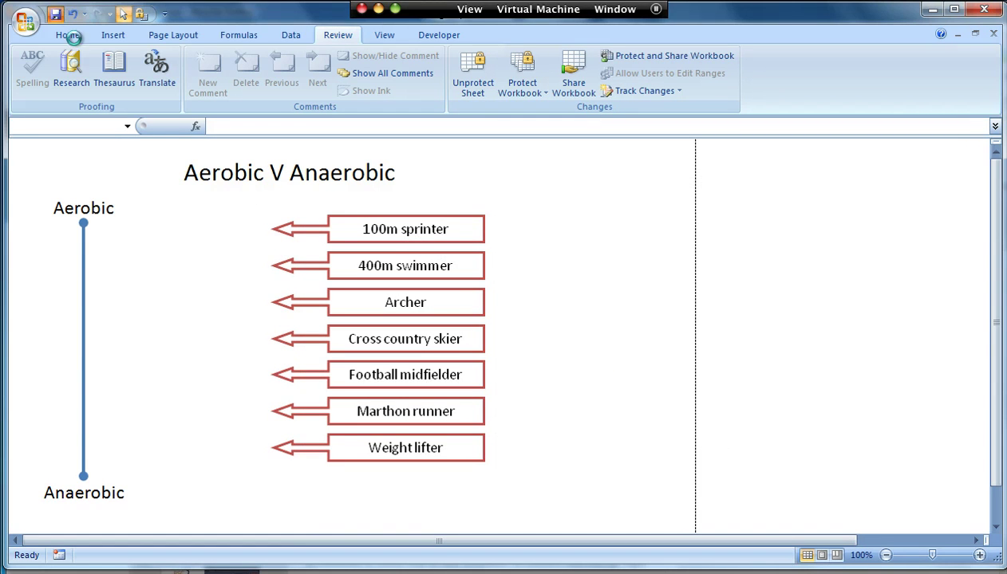
Step: Test the exercise by moving the 100m sprinter and 400m swimmer boxes towards the upper part of the continuum line
{"action": "left_click_drag", "start_coordinate": [376, 225], "coordinate": [217, 240]}
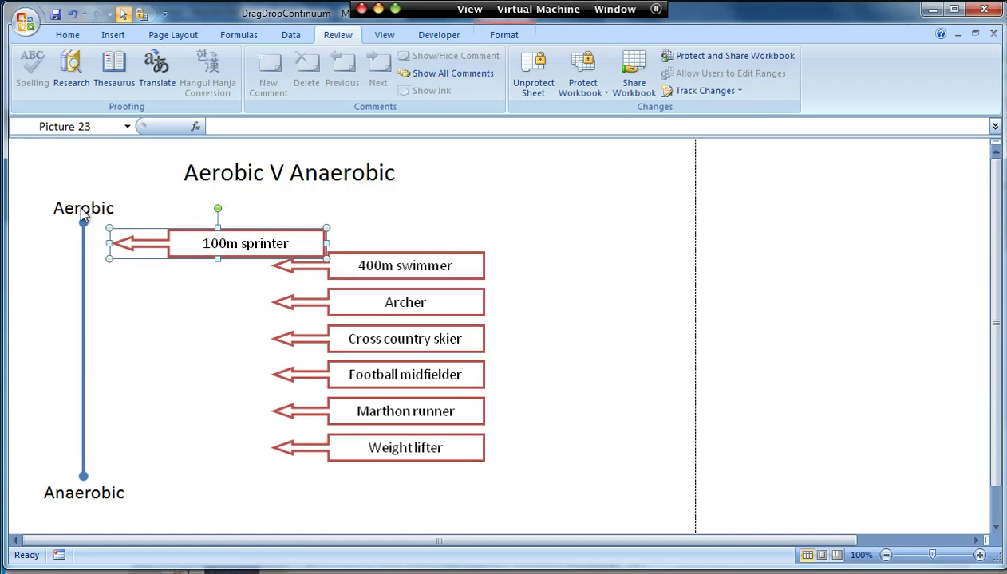
{"action": "left_click", "coordinate": [280, 174]}
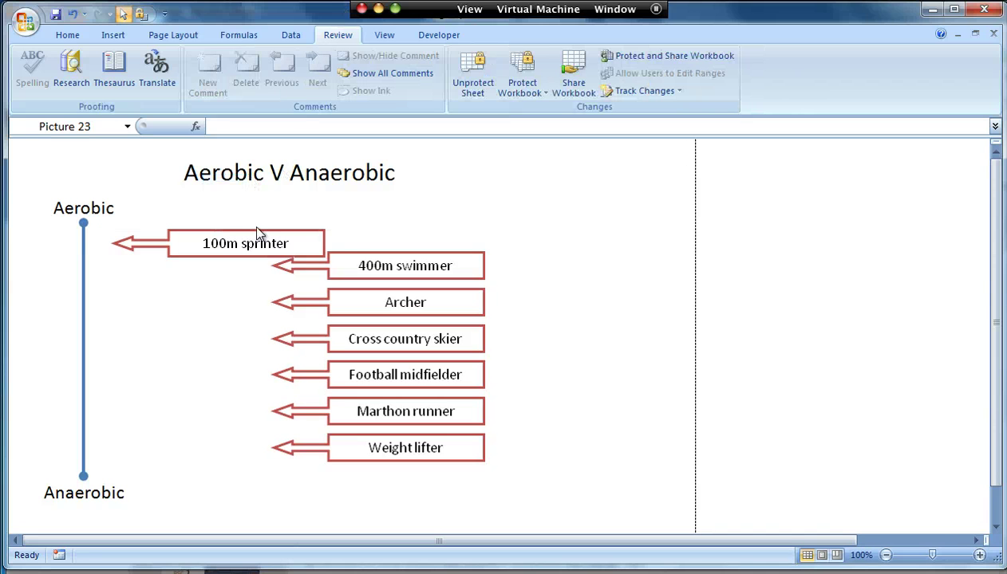
{"action": "left_click_drag", "start_coordinate": [327, 261], "coordinate": [163, 293]}
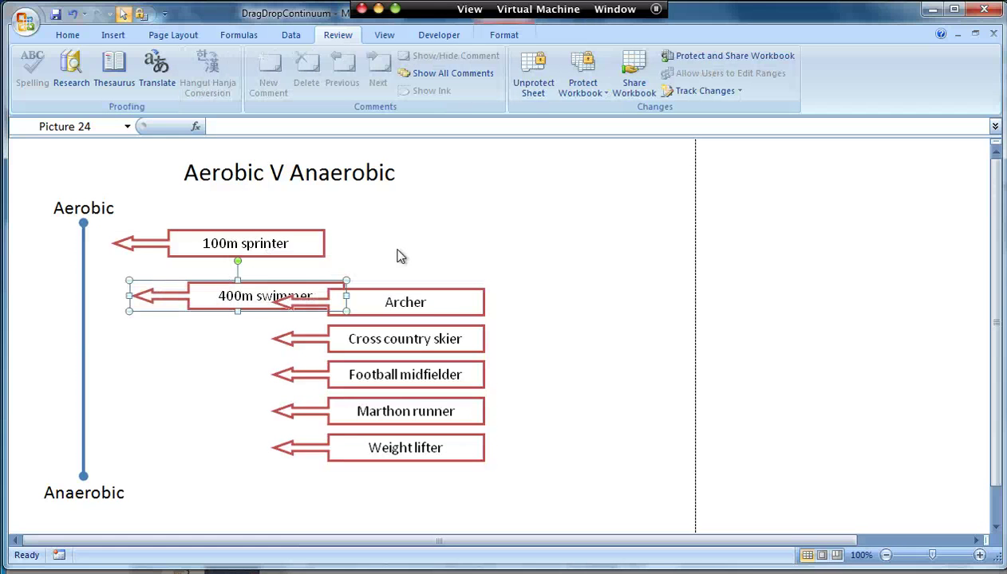